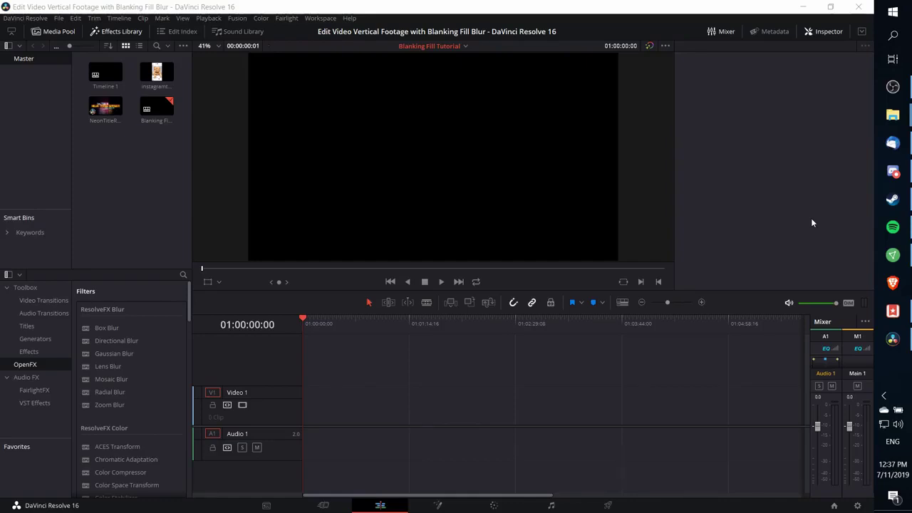
# Step: Place instagramthumb.jpg at the start of the Video 1 track
pyautogui.click(554, 185)
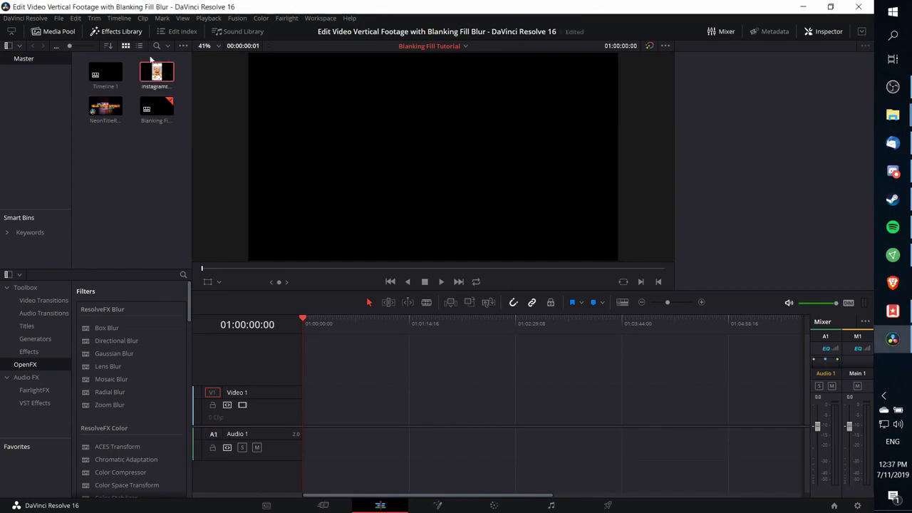
pyautogui.moveTo(150, 72); pyautogui.dragTo(305, 407)
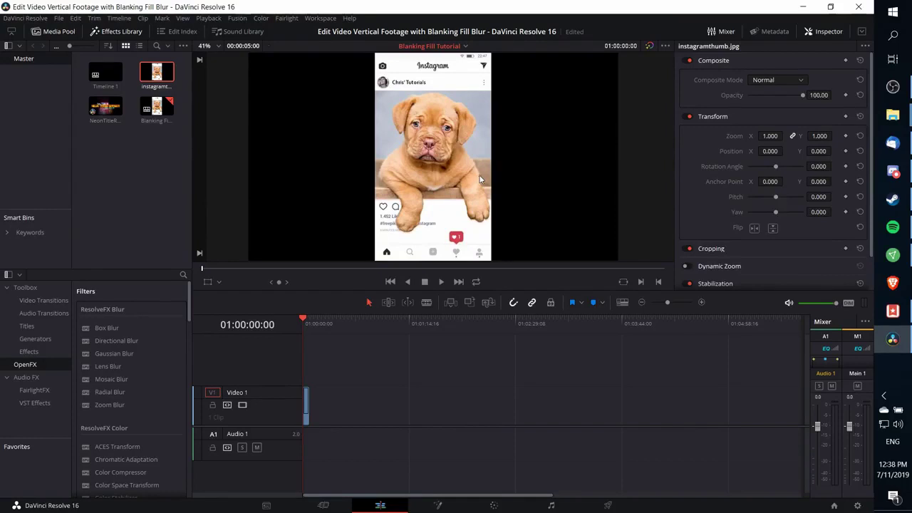
pyautogui.scroll(-1, 532, 157)
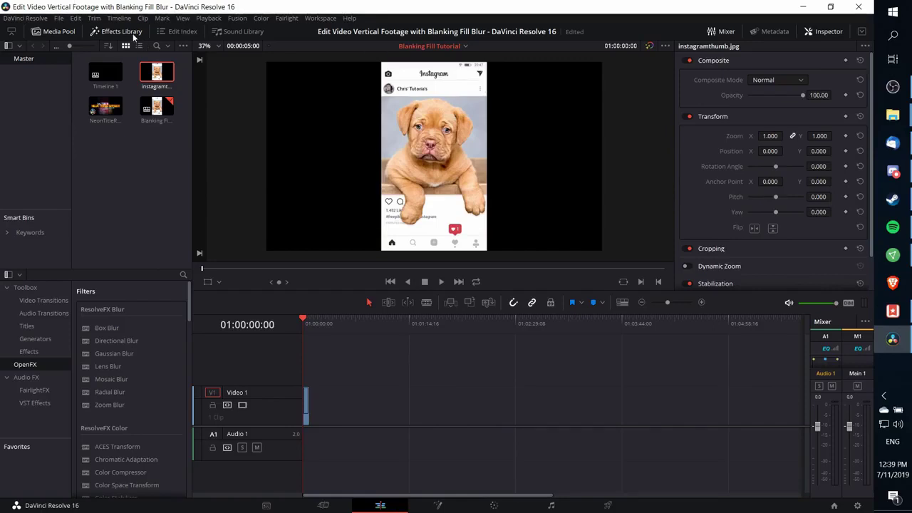
# Step: Apply the ResolveFX Stylize Blanking Fill effect to the image clip on Video 1
pyautogui.scroll(-3, 115, 363)
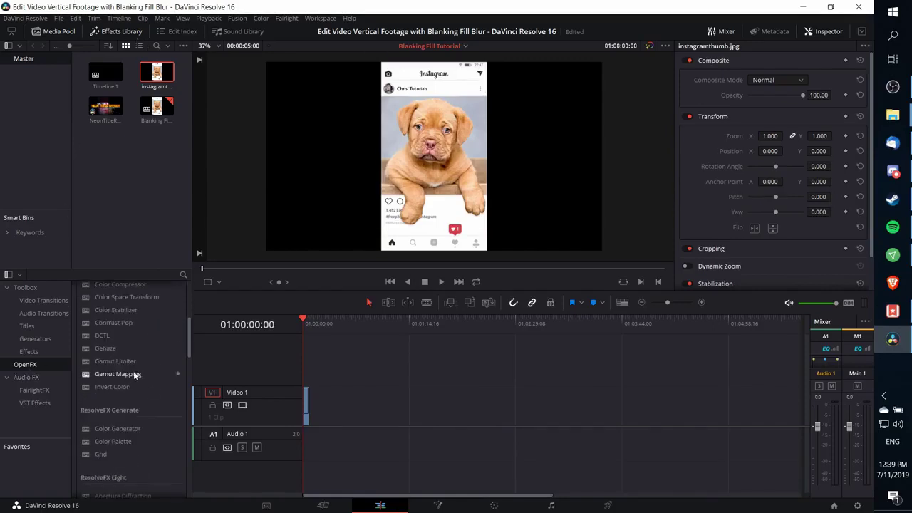
pyautogui.scroll(-10, 136, 370)
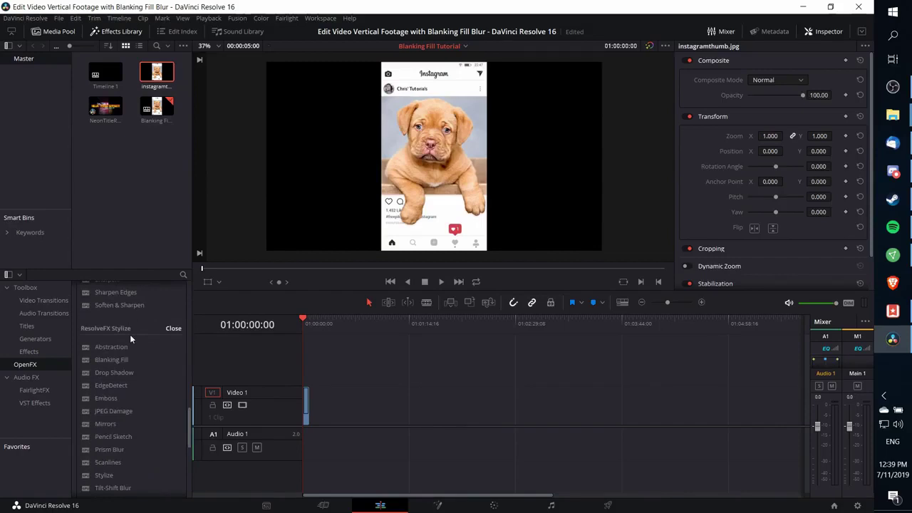
pyautogui.moveTo(94, 360); pyautogui.dragTo(323, 401)
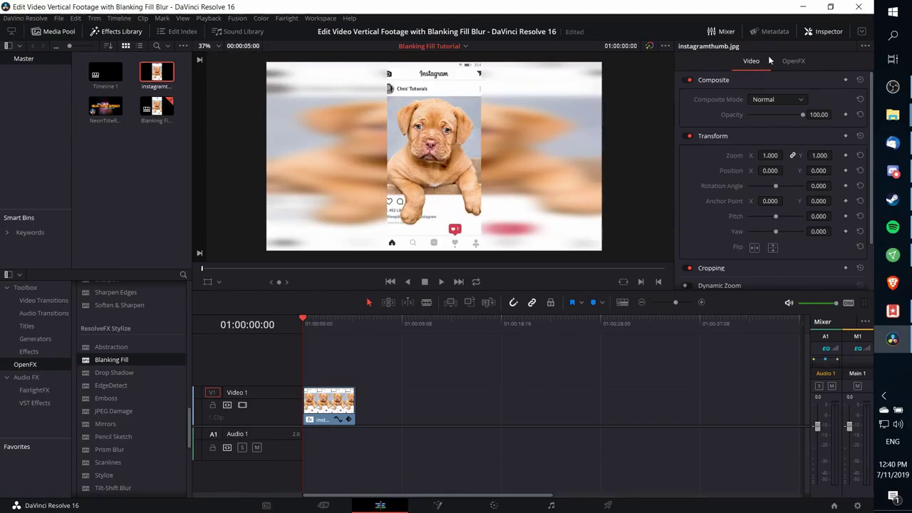
# Step: Open the Blanking Fill settings of the clip and set the Zoom Mode to Zoom To Timeline
pyautogui.click(793, 61)
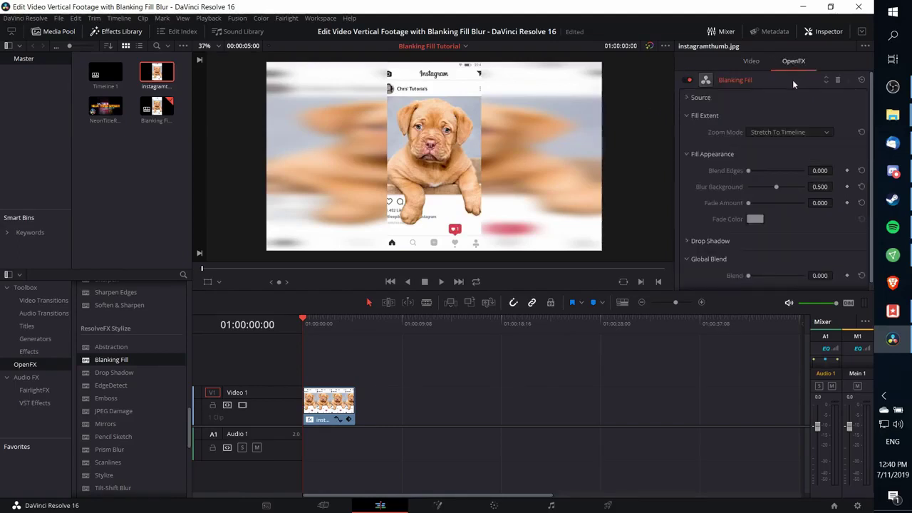
pyautogui.scroll(-1, 501, 188)
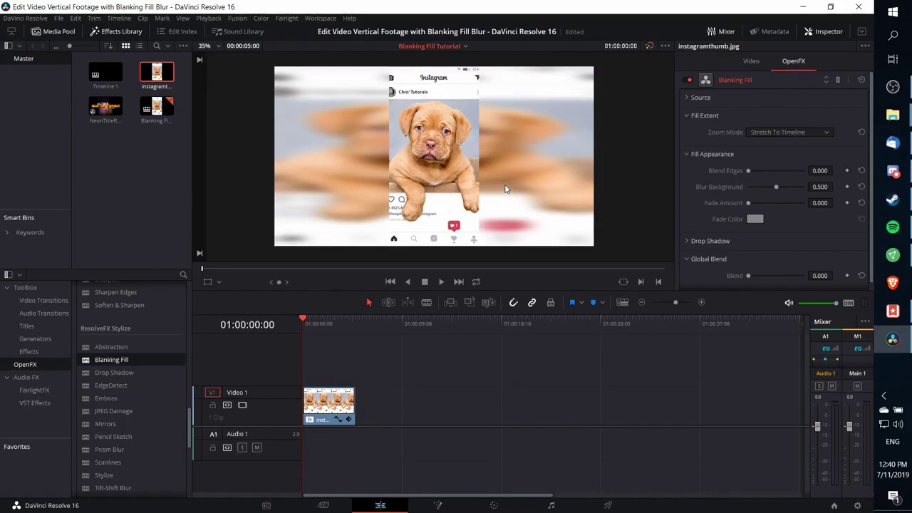
pyautogui.click(770, 134)
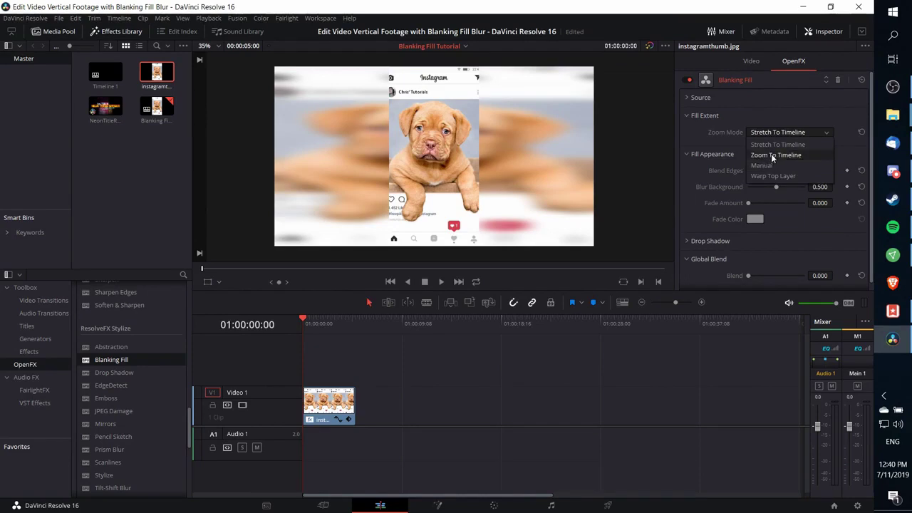
pyautogui.click(759, 132)
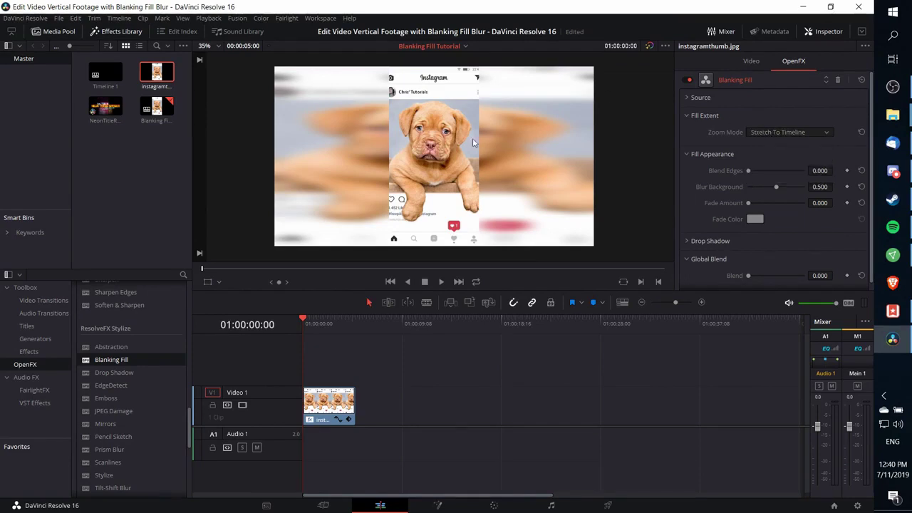
pyautogui.click(788, 132)
pyautogui.click(765, 156)
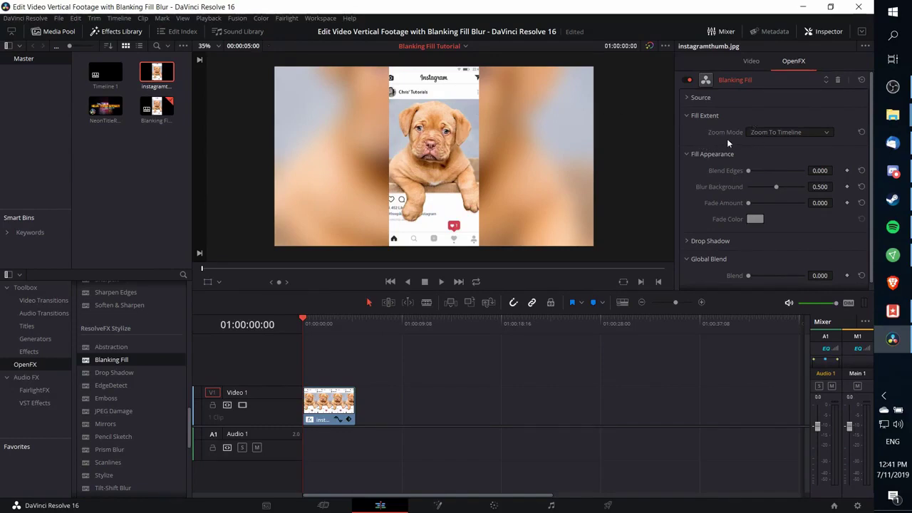
# Step: Set the fill's Blend Edges to about 0.28 and its Blur Background to about 0.61
pyautogui.scroll(3, 747, 191)
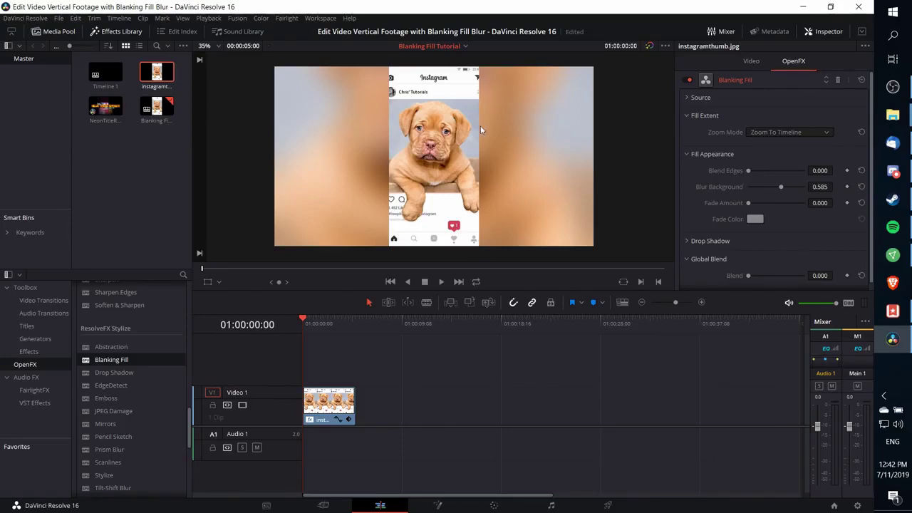
pyautogui.moveTo(752, 170); pyautogui.dragTo(784, 173)
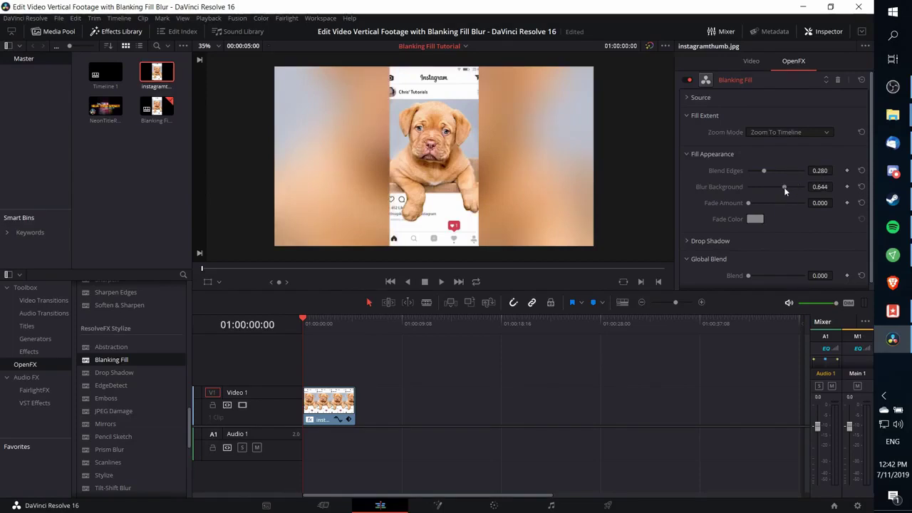
pyautogui.moveTo(784, 186)
pyautogui.mouseDown()
pyautogui.moveTo(759, 186)
pyautogui.moveTo(794, 184)
pyautogui.moveTo(783, 187)
pyautogui.mouseUp()
# Step: Set the fill's Fade Amount to about 0.21 and its Fade Color to red
pyautogui.moveTo(750, 204); pyautogui.dragTo(763, 205)
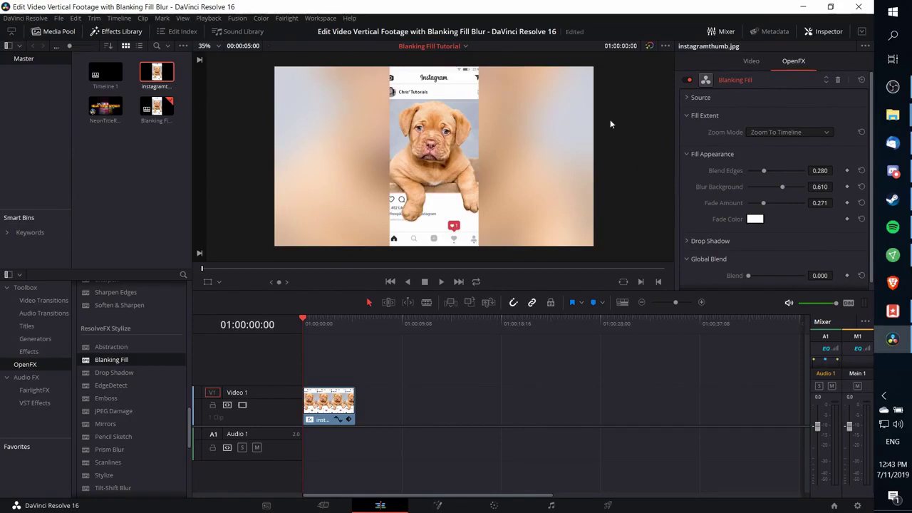
pyautogui.moveTo(765, 203); pyautogui.dragTo(760, 203)
pyautogui.click(754, 219)
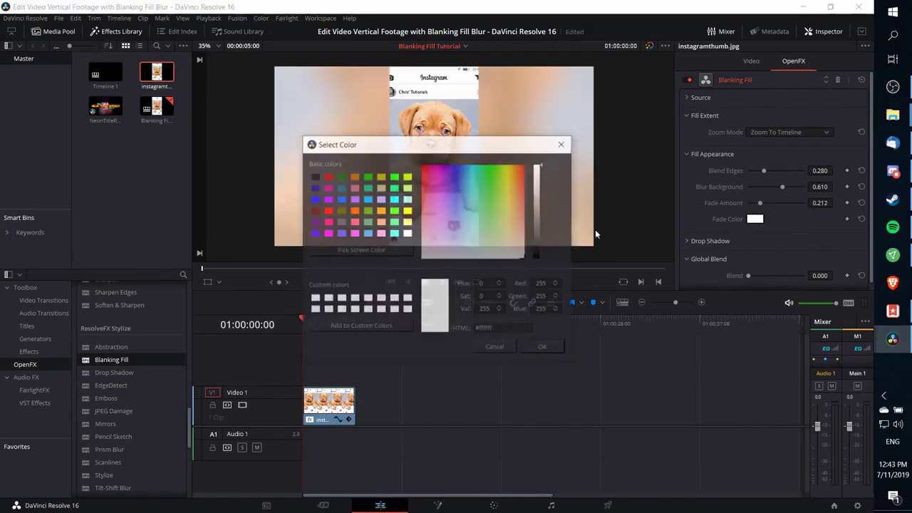
pyautogui.click(422, 165)
pyautogui.click(543, 347)
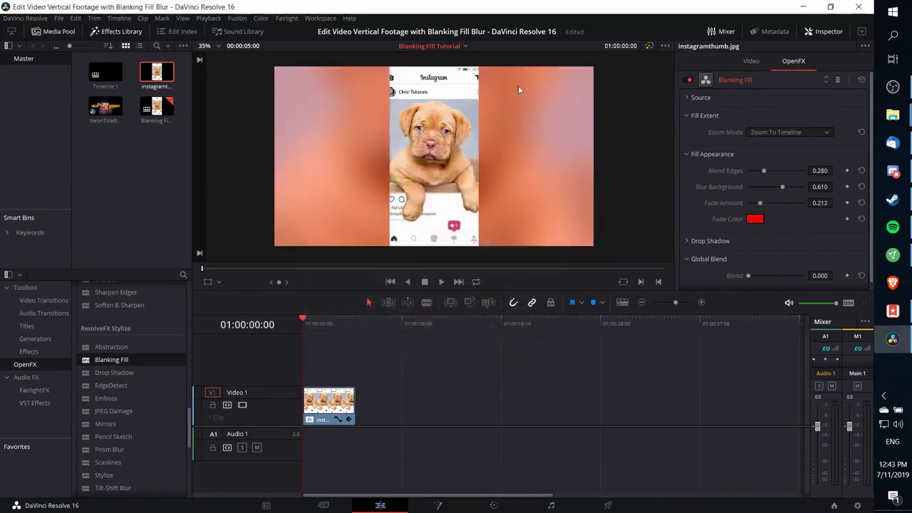
# Step: Return the Fade Amount to 0 and set the drop shadow's Shadow Strength to about 0.45
pyautogui.moveTo(760, 203); pyautogui.dragTo(714, 195)
pyautogui.scroll(-1, 706, 222)
pyautogui.click(699, 233)
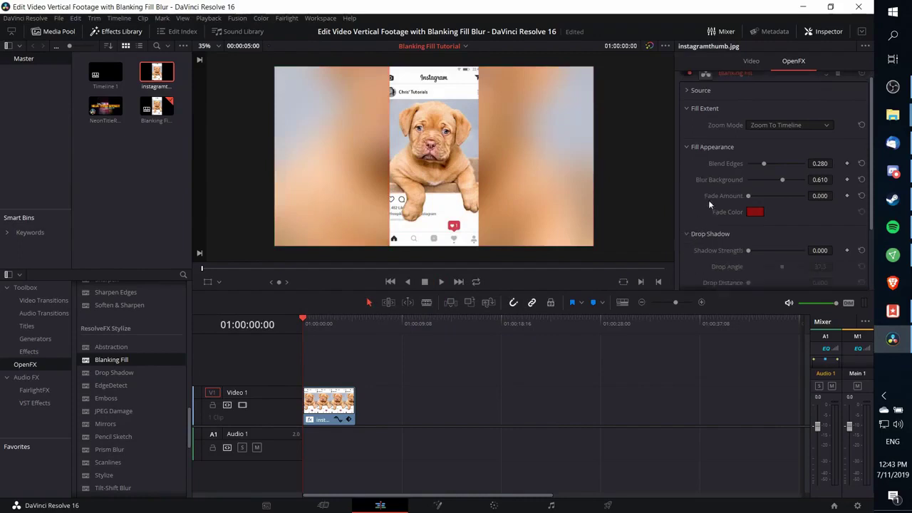
pyautogui.scroll(-1, 708, 199)
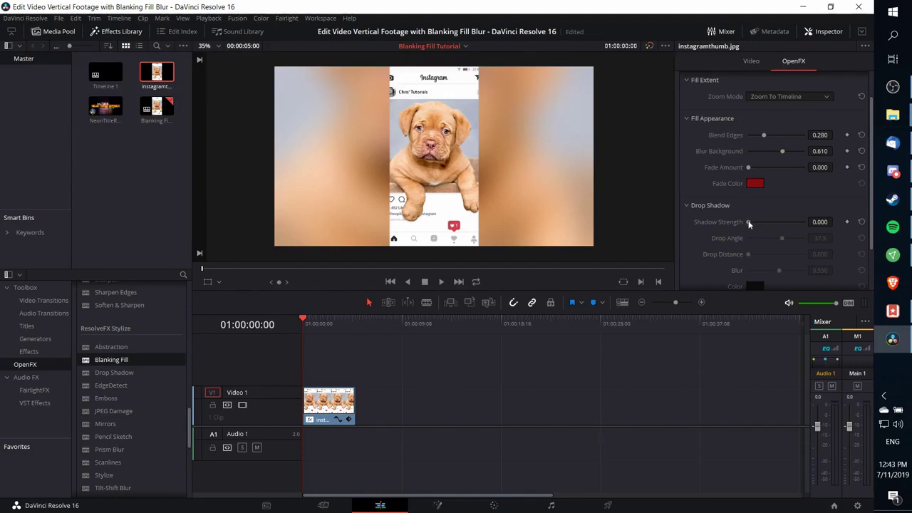
pyautogui.moveTo(749, 221); pyautogui.dragTo(774, 222)
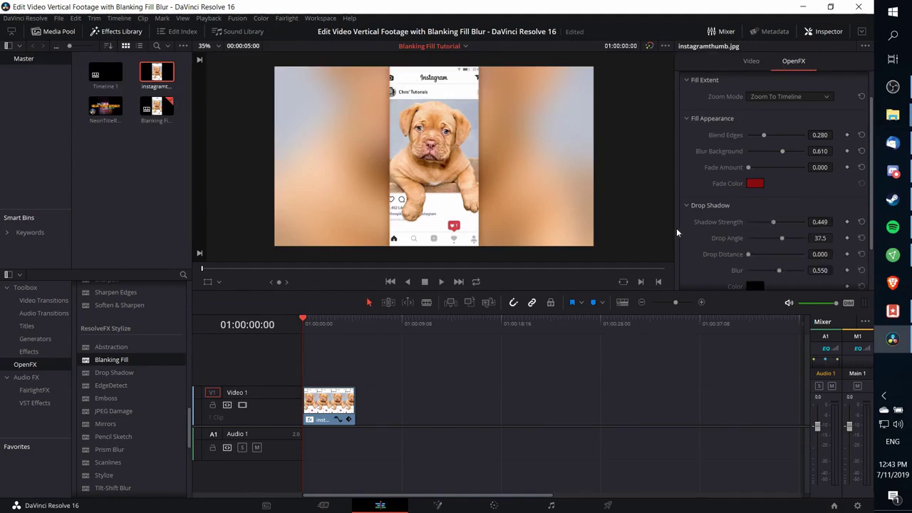
# Step: Try a Drop Distance of about 0.07 for the shadow, set the Drop Angle to 36.5 and return the distance to 0
pyautogui.scroll(-1, 753, 238)
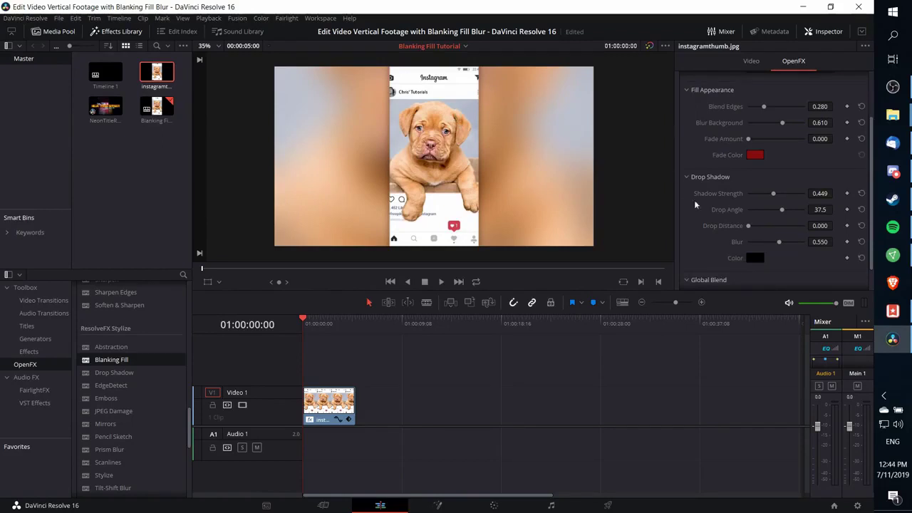
pyautogui.moveTo(749, 225); pyautogui.dragTo(768, 226)
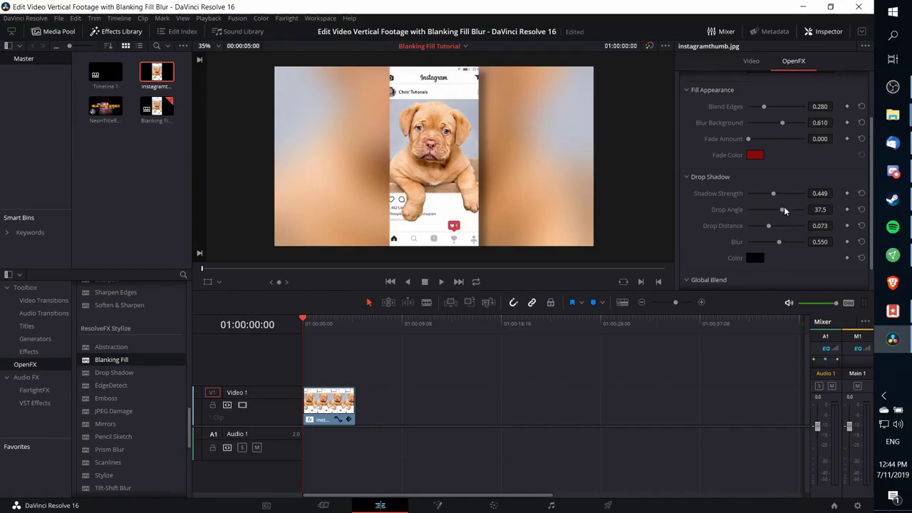
pyautogui.moveTo(782, 210)
pyautogui.mouseDown()
pyautogui.moveTo(755, 215)
pyautogui.moveTo(782, 211)
pyautogui.mouseUp()
pyautogui.moveTo(755, 229); pyautogui.dragTo(632, 253)
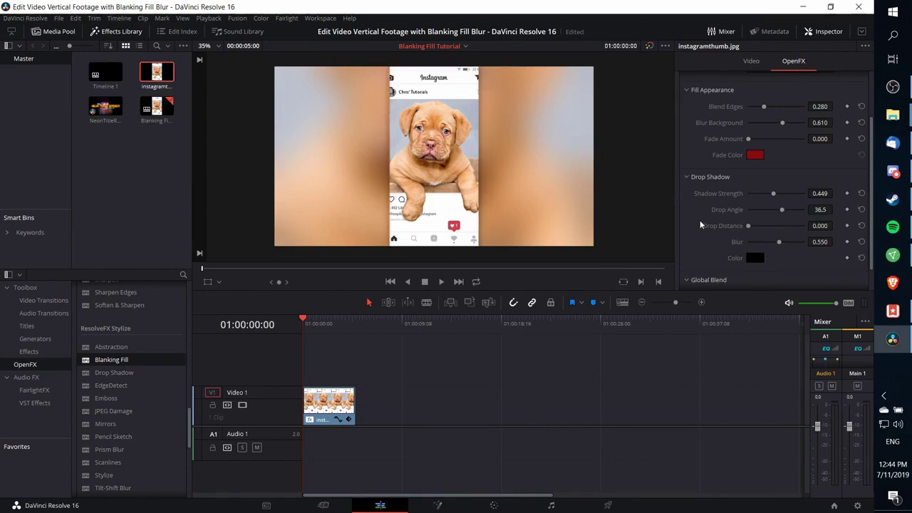
# Step: Reduce the drop shadow's Blur to about 0.33
pyautogui.scroll(-1, 701, 225)
pyautogui.moveTo(780, 214); pyautogui.dragTo(767, 220)
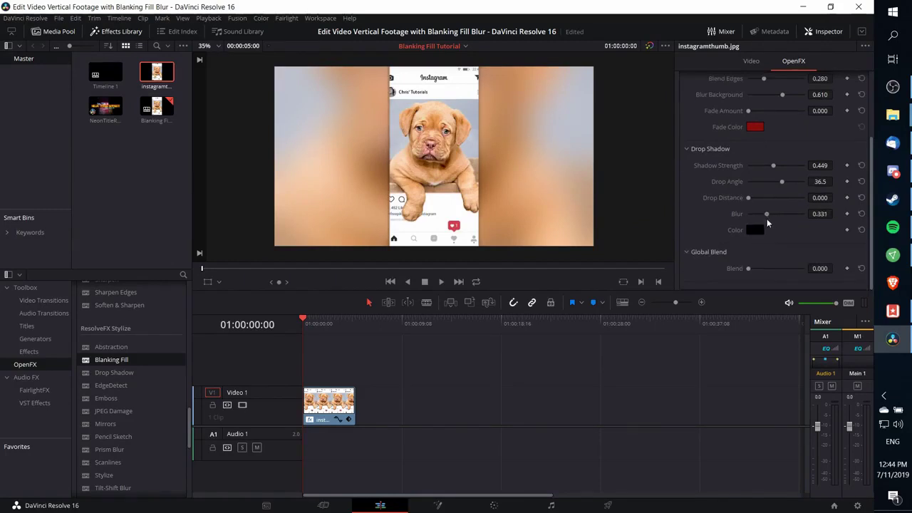
pyautogui.doubleClick(767, 216)
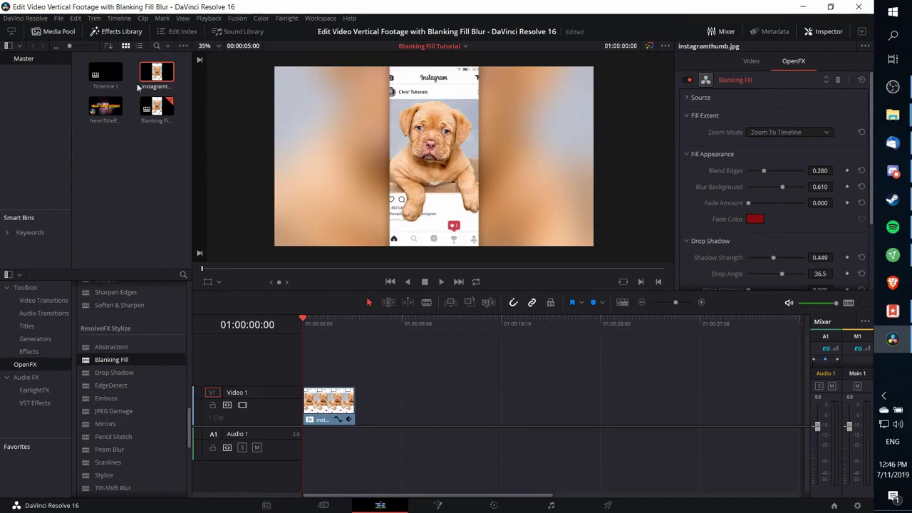
# Step: Place a second copy of instagramthumb.jpg on a new Video 2 track above the first and set its Opacity to 99.99
pyautogui.moveTo(157, 71); pyautogui.dragTo(308, 367)
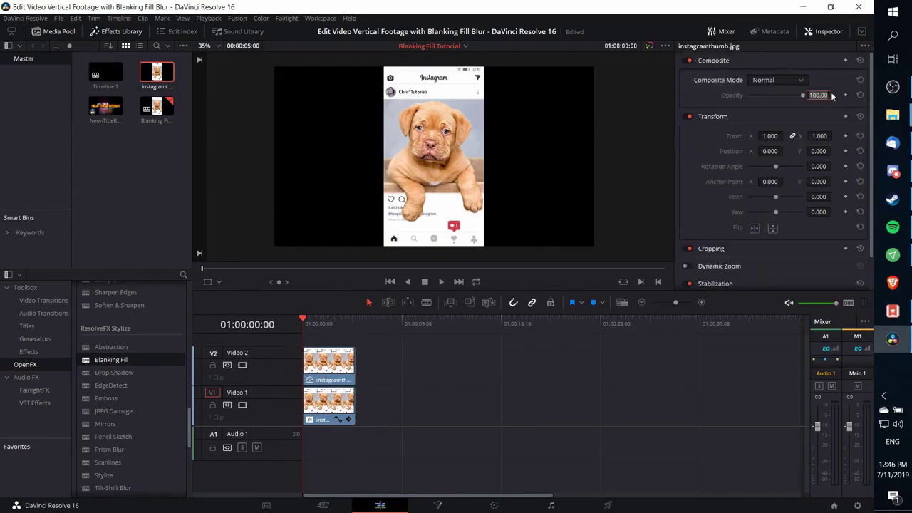
pyautogui.write('99.99')
pyautogui.press('Return')
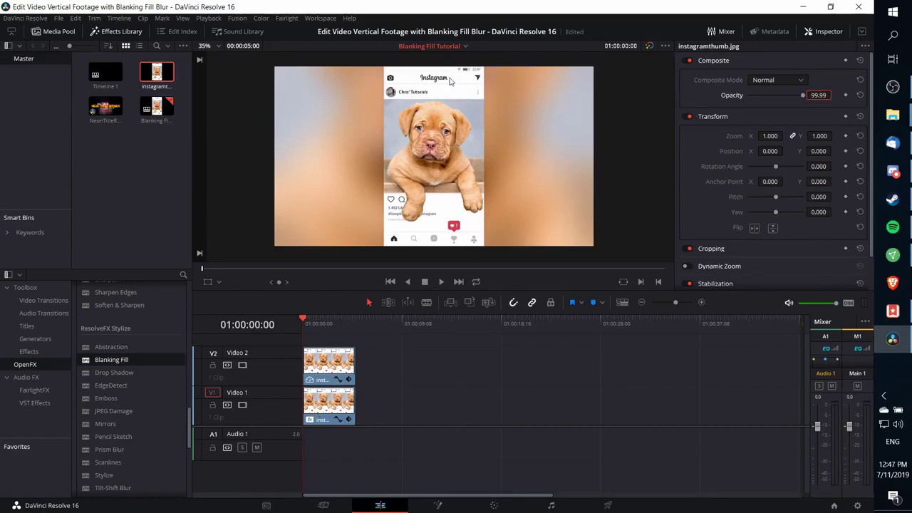
pyautogui.click(347, 350)
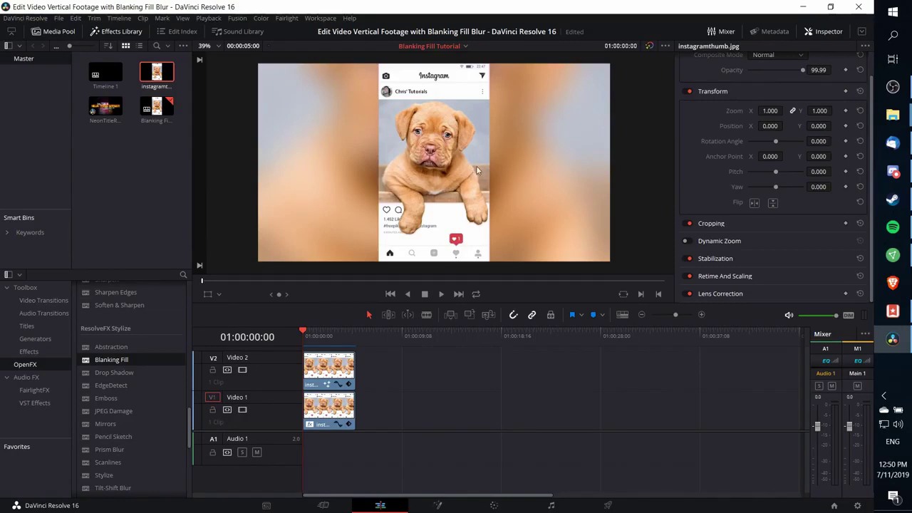
# Step: Switch to the Color page and grab a still of the current frame into the Gallery
pyautogui.click(494, 506)
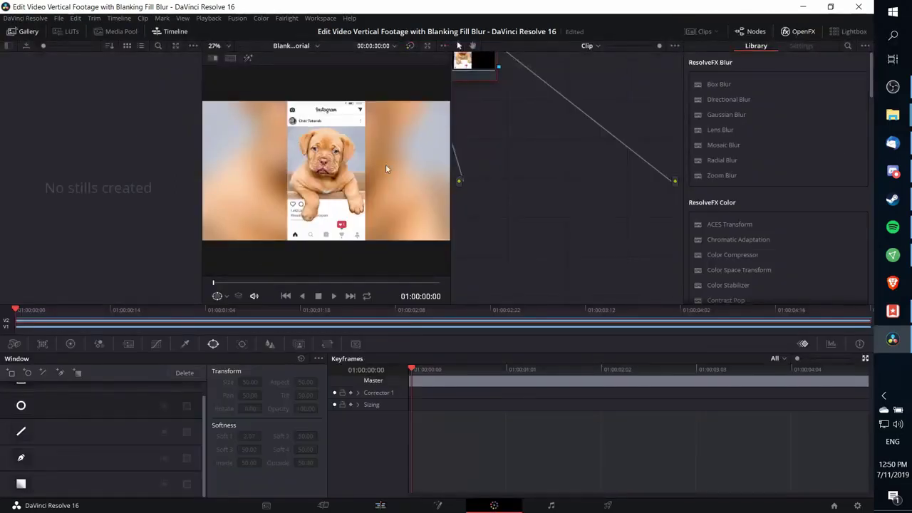
pyautogui.rightClick(317, 142)
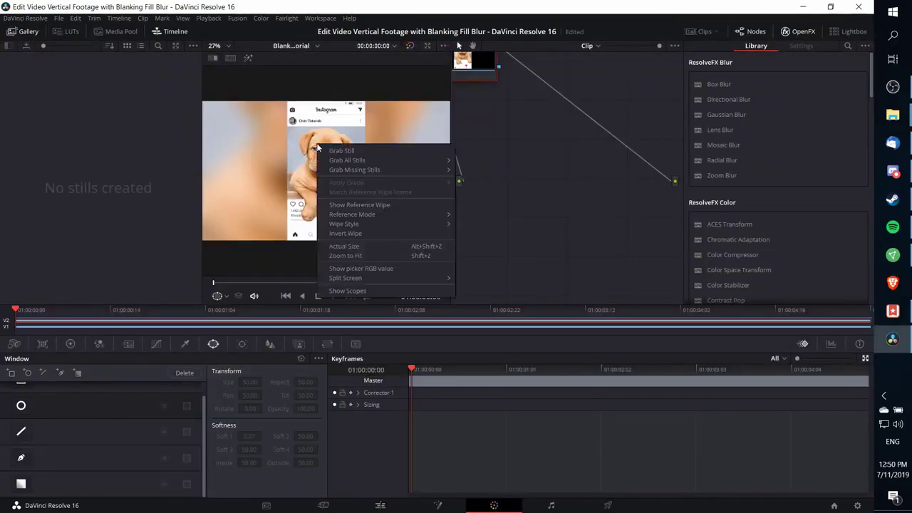
pyautogui.click(341, 151)
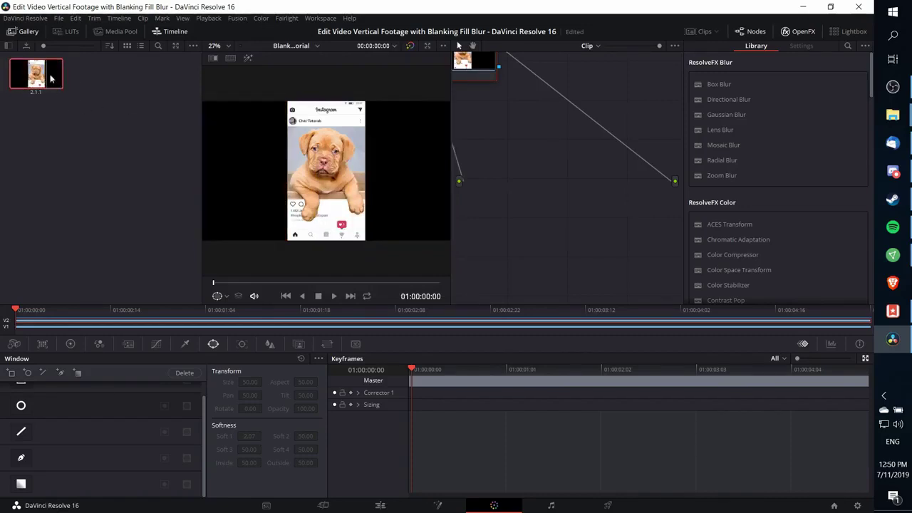
pyautogui.click(22, 32)
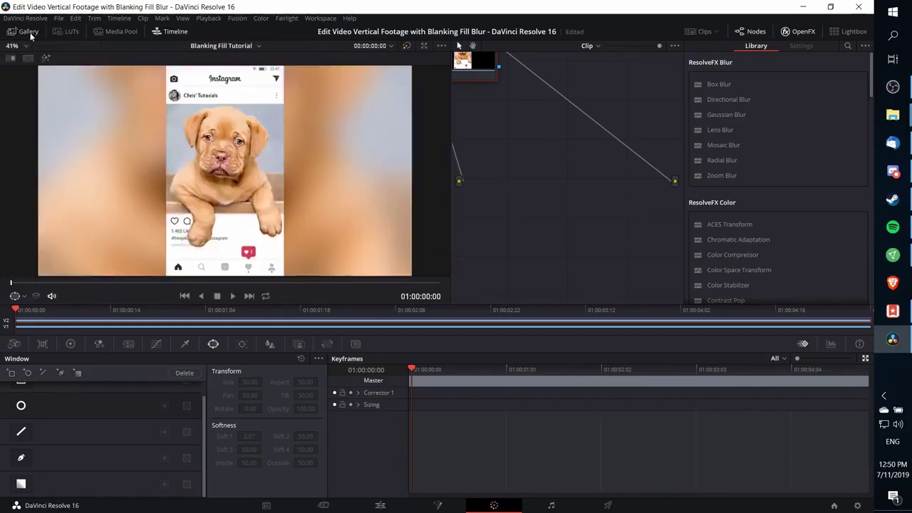
pyautogui.click(22, 33)
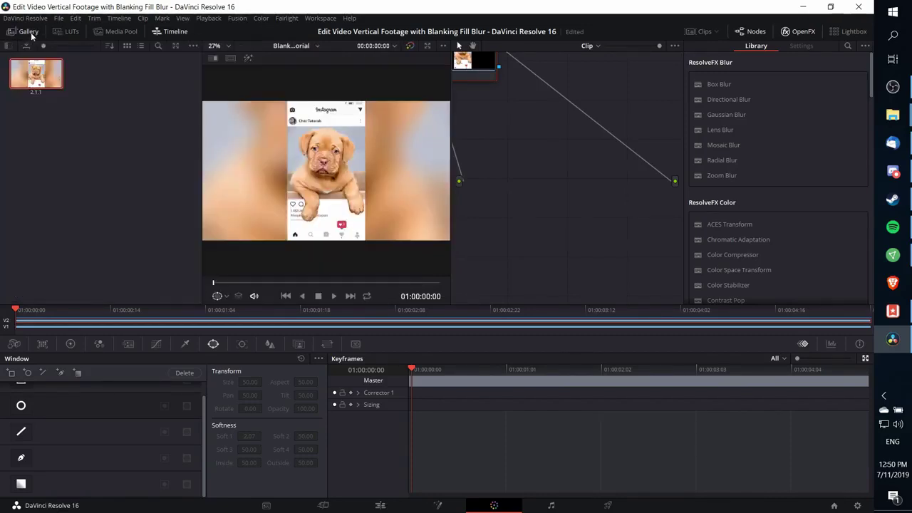
# Step: Export the grabbed still to the Desktop as a JPEG file named InstagramThumbnail
pyautogui.rightClick(48, 70)
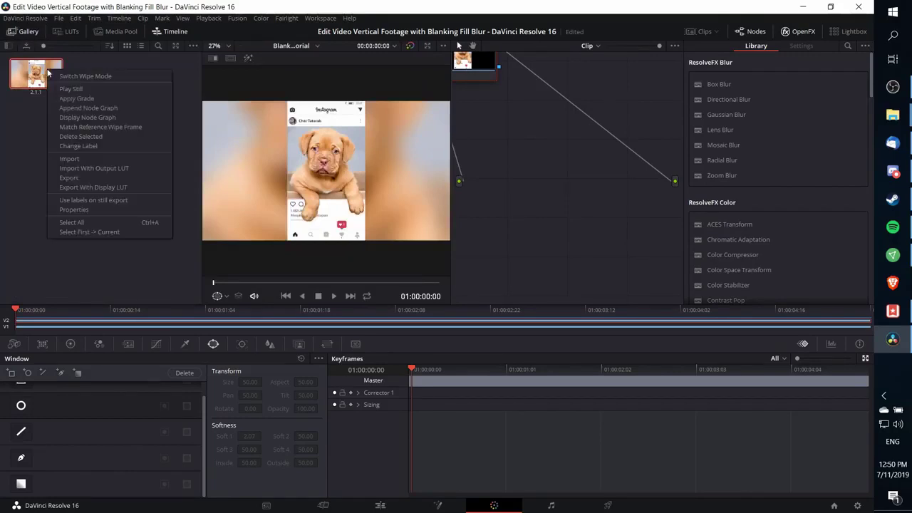
pyautogui.click(69, 178)
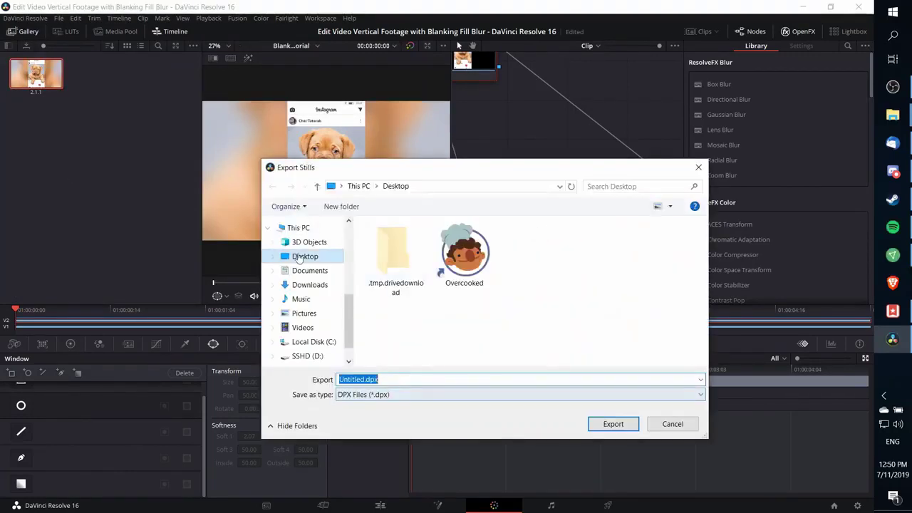
pyautogui.click(406, 395)
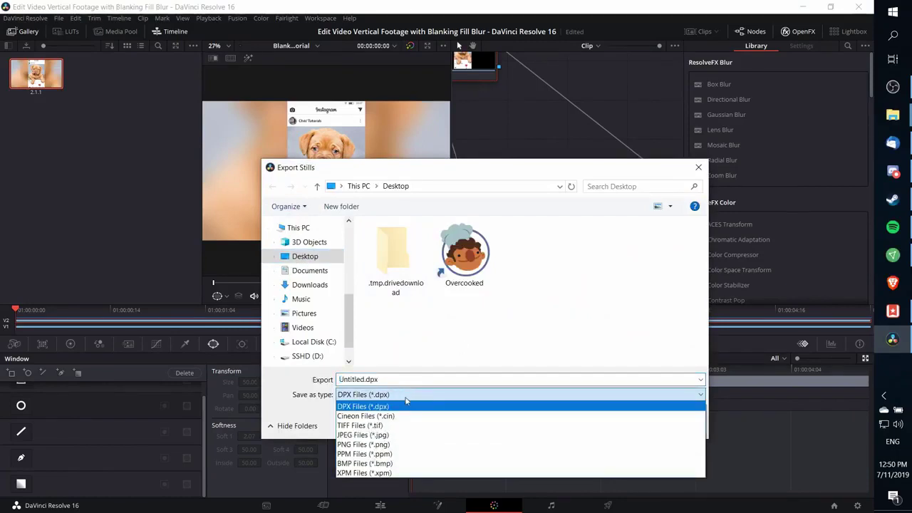
pyautogui.click(408, 435)
pyautogui.doubleClick(366, 379)
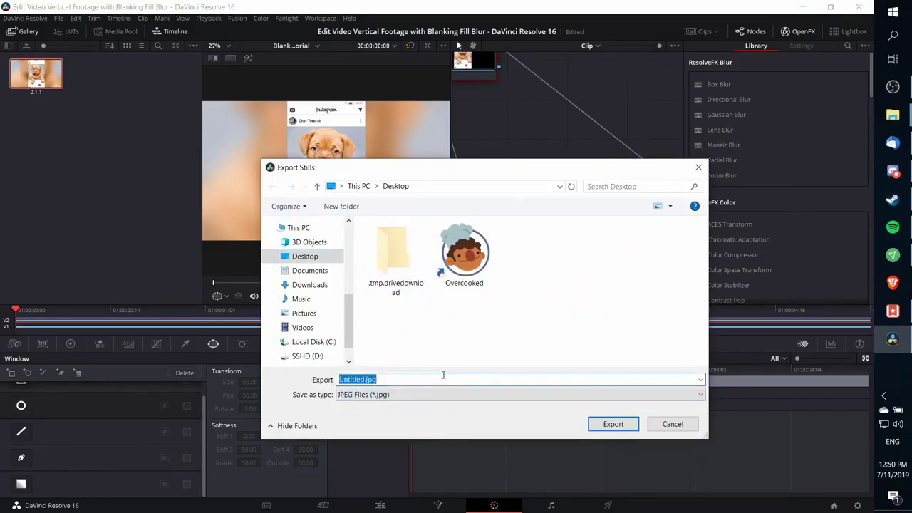
pyautogui.write('InstagramThumbnail')
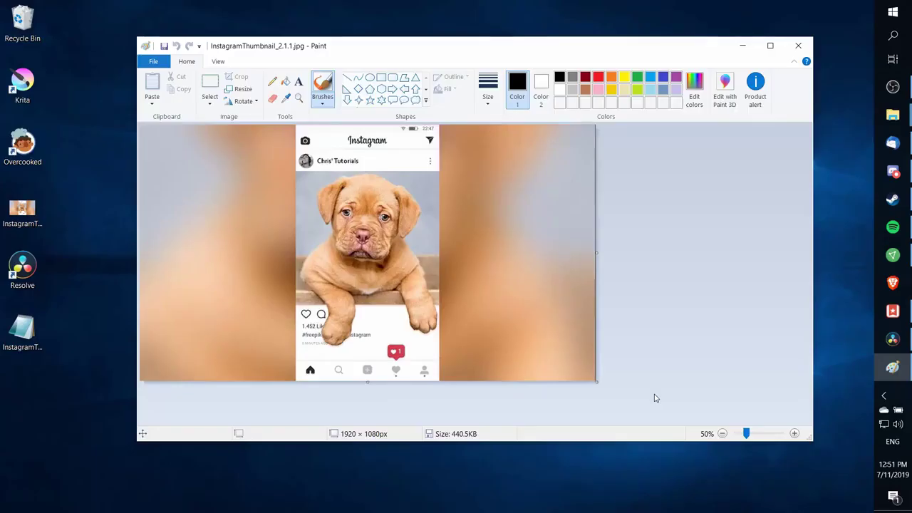